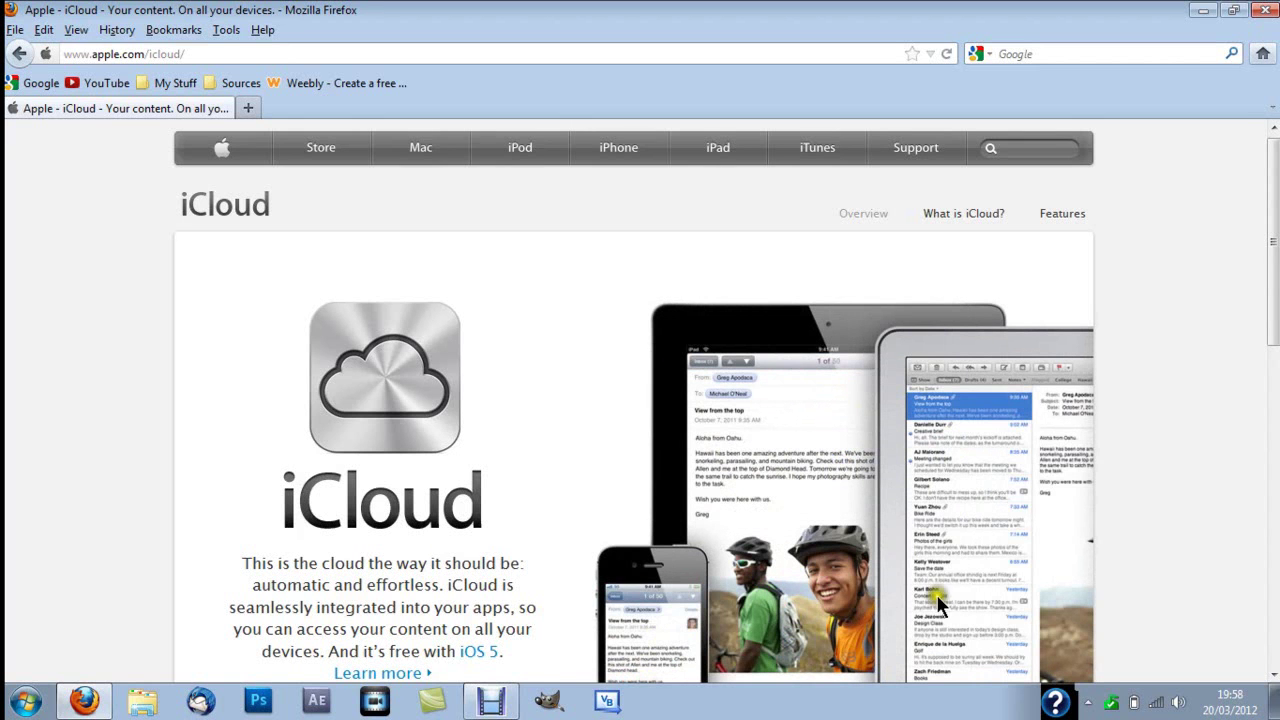
Step: Follow Learn more under Get started with iCloud to Apple's 'How to set up iCloud' page
scroll(1243, 306, down, 1)
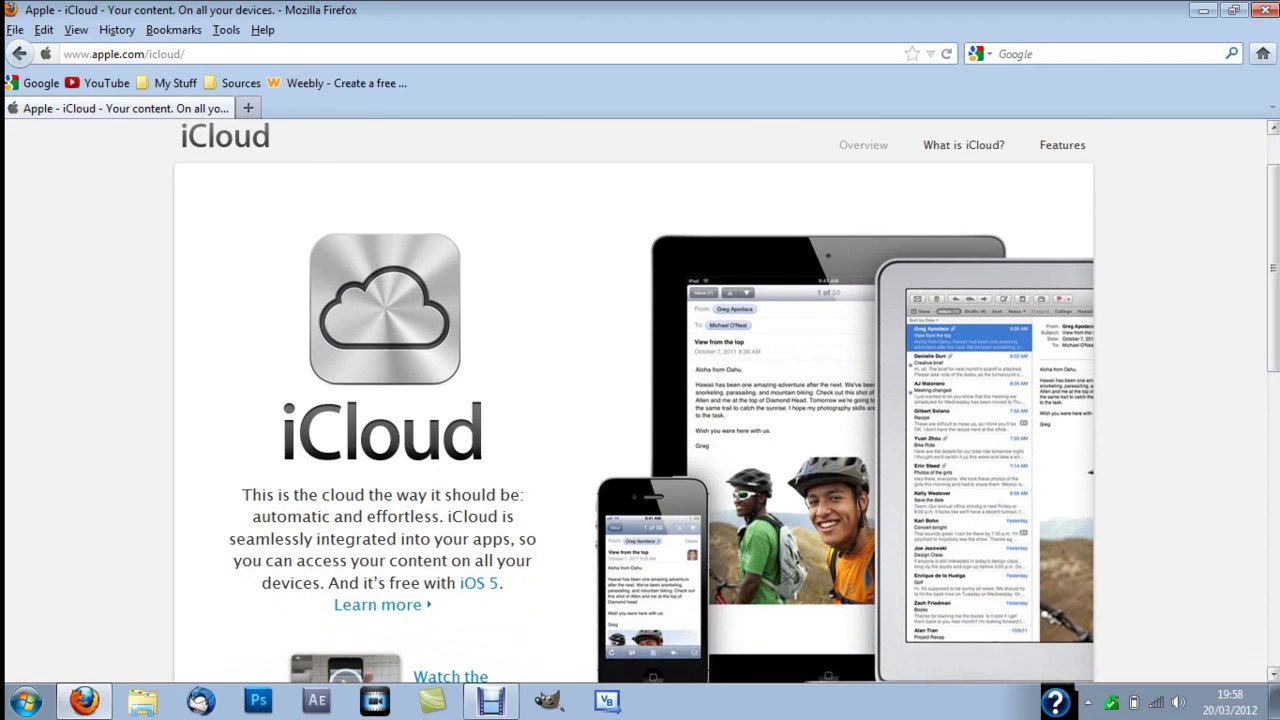
drag(1271, 245, 1270, 172)
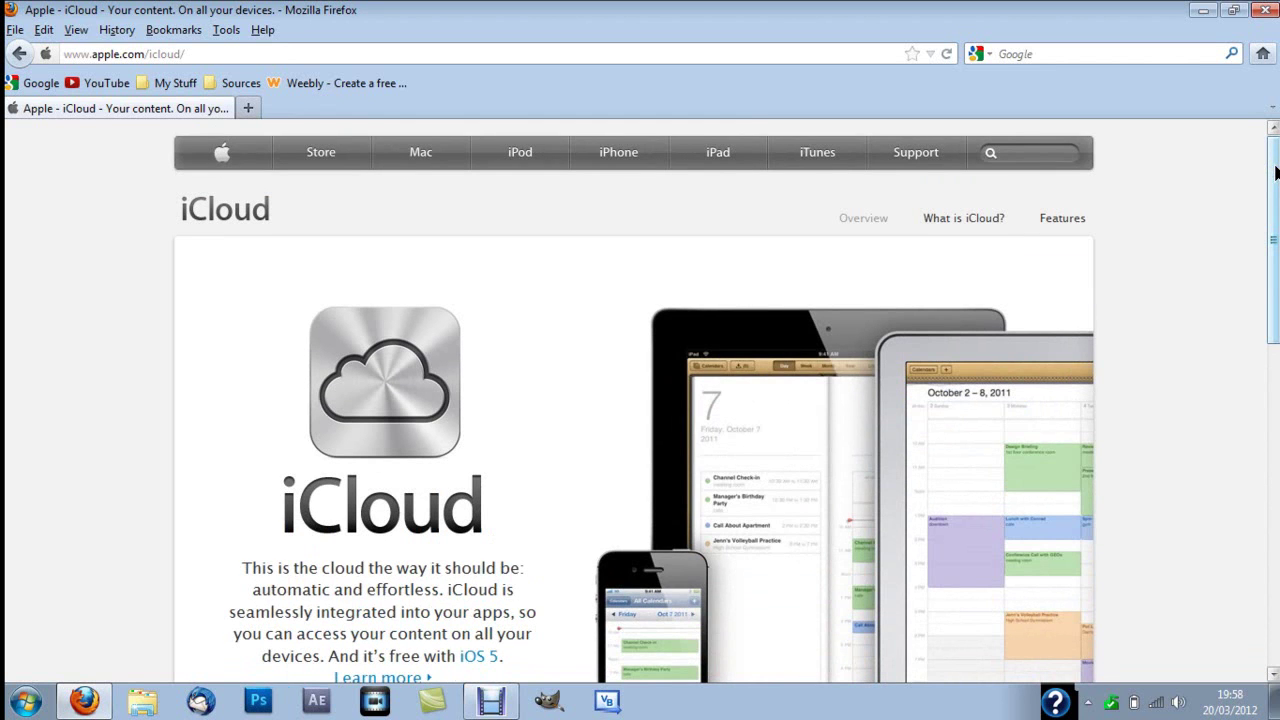
drag(1276, 172, 1276, 440)
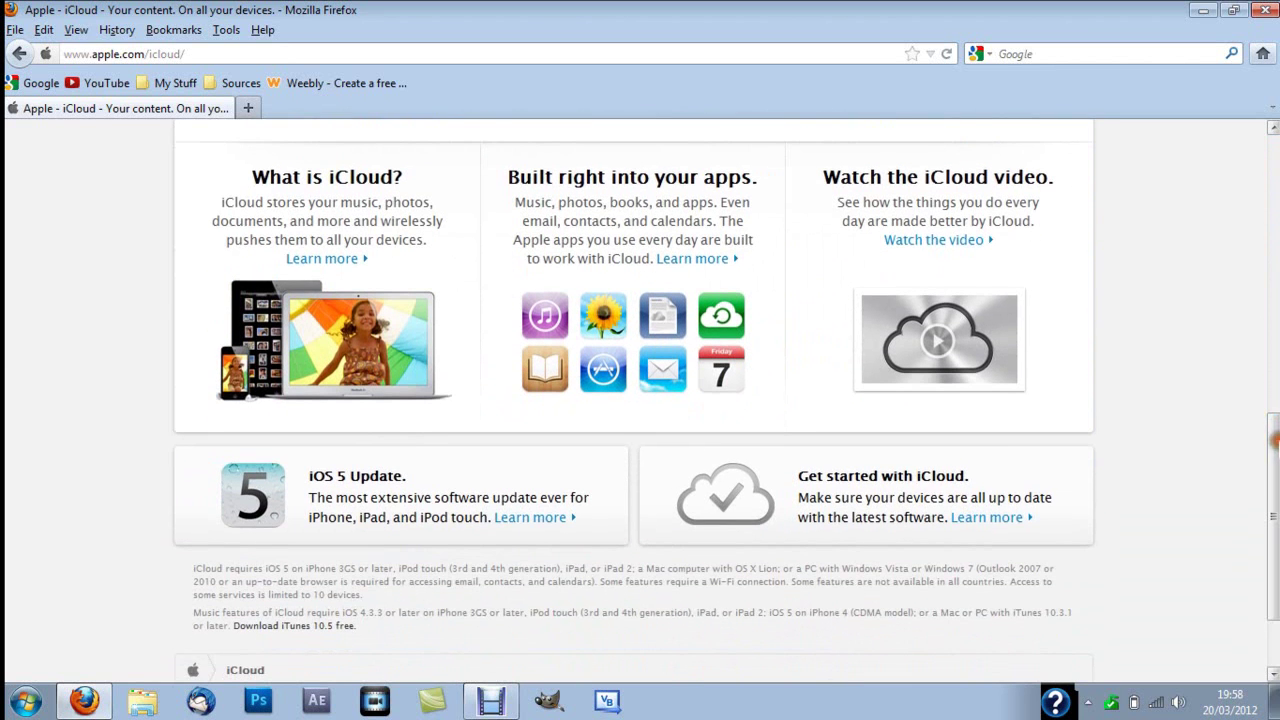
click(988, 512)
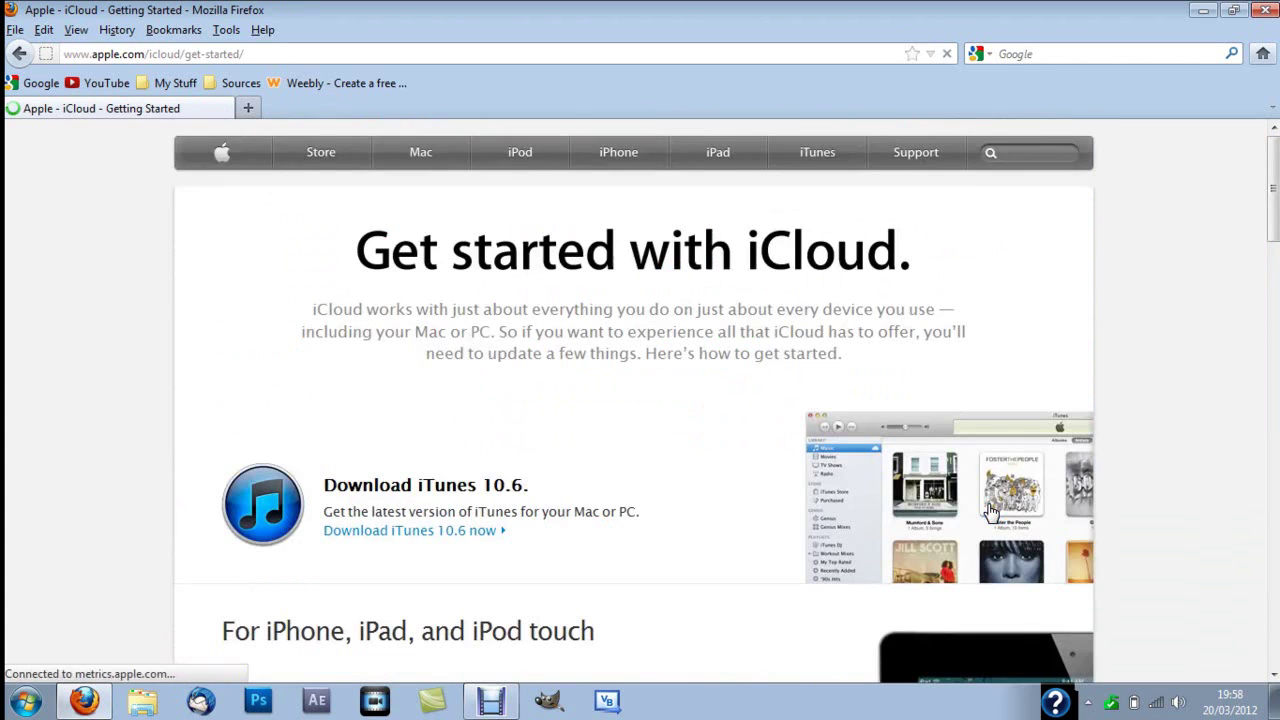
drag(1276, 213, 1274, 289)
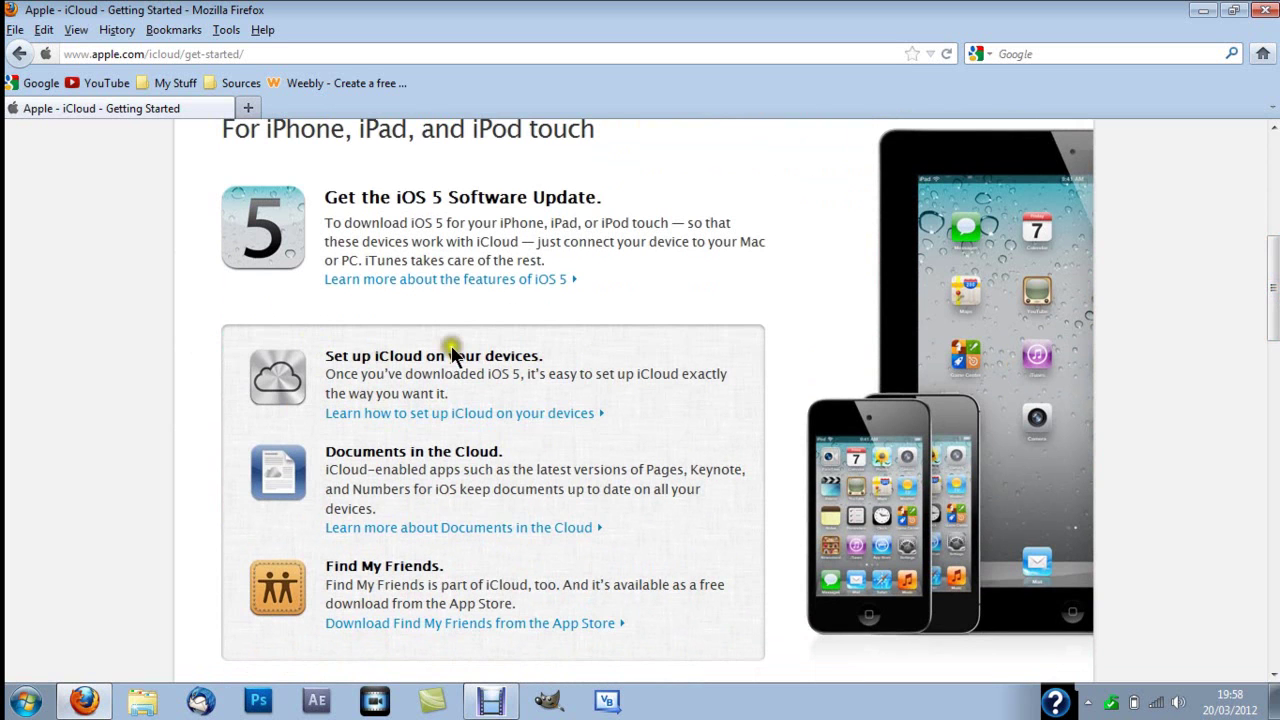
click(417, 413)
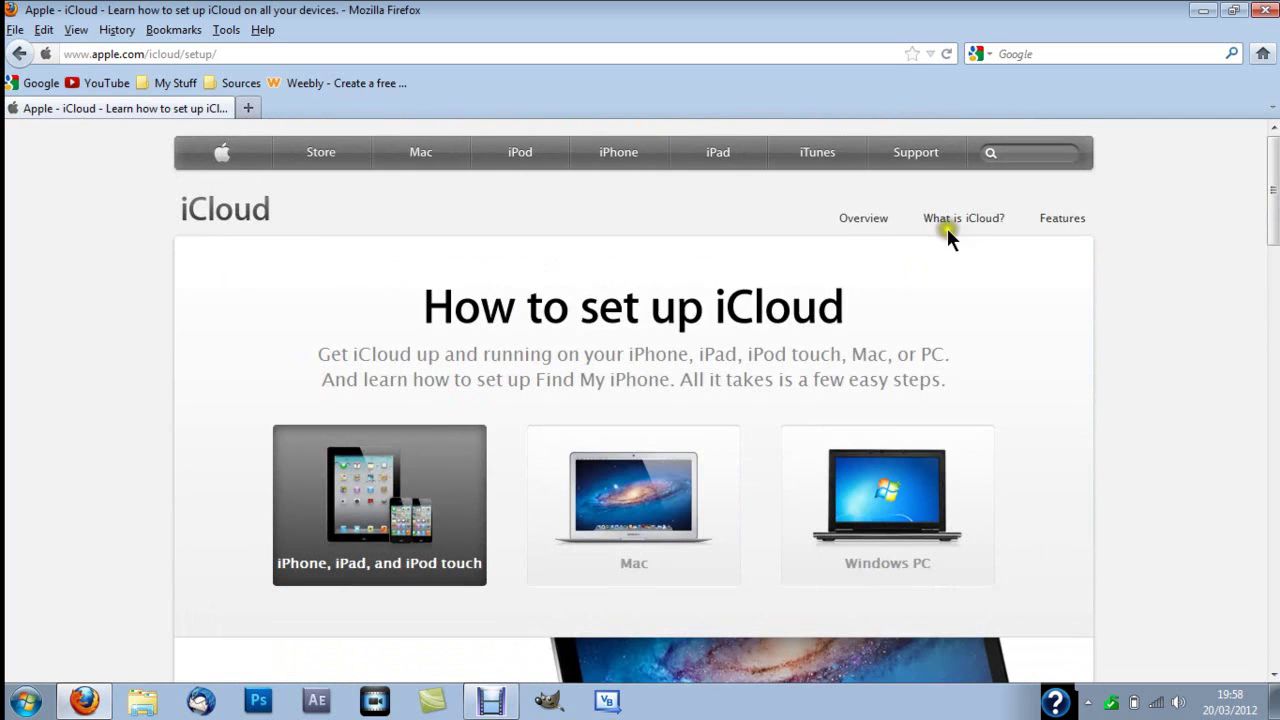
scroll(645, 350, down, 3)
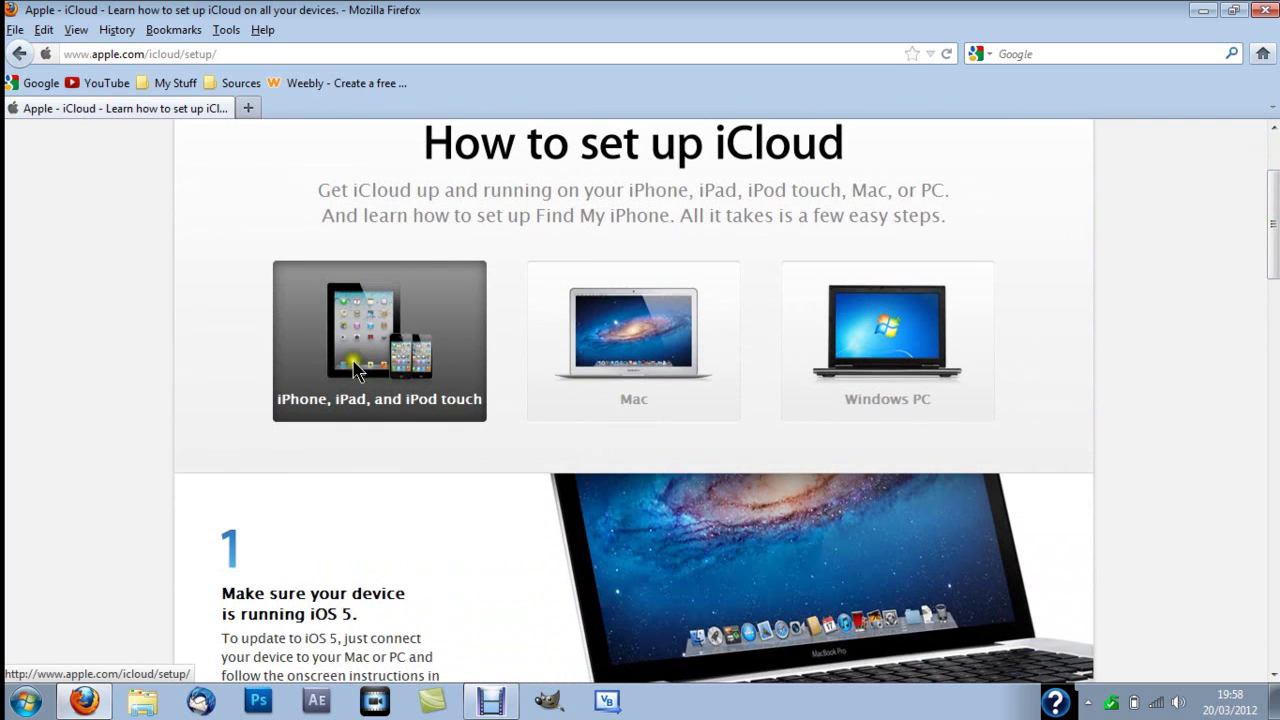
Step: Open the Windows PC iCloud Control Panel v1.1 download page and dismiss the iCloudSetup.exe save prompt
click(926, 352)
drag(1276, 228, 1276, 362)
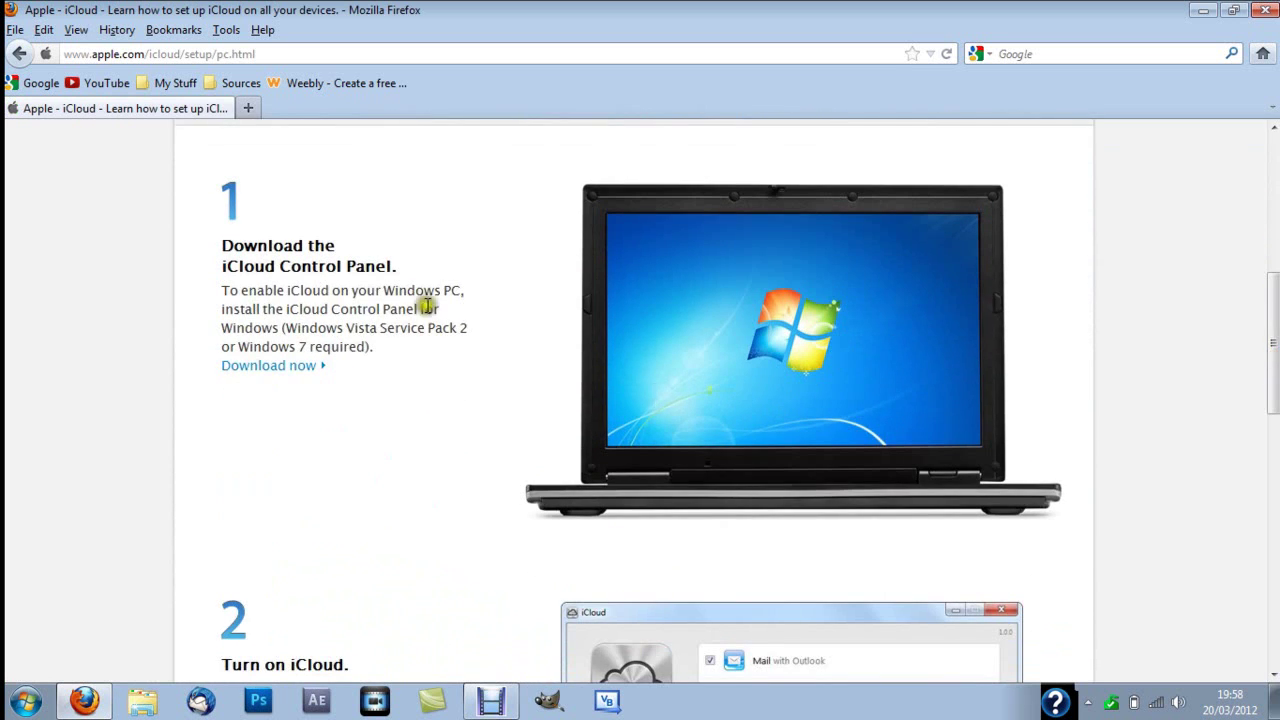
click(266, 367)
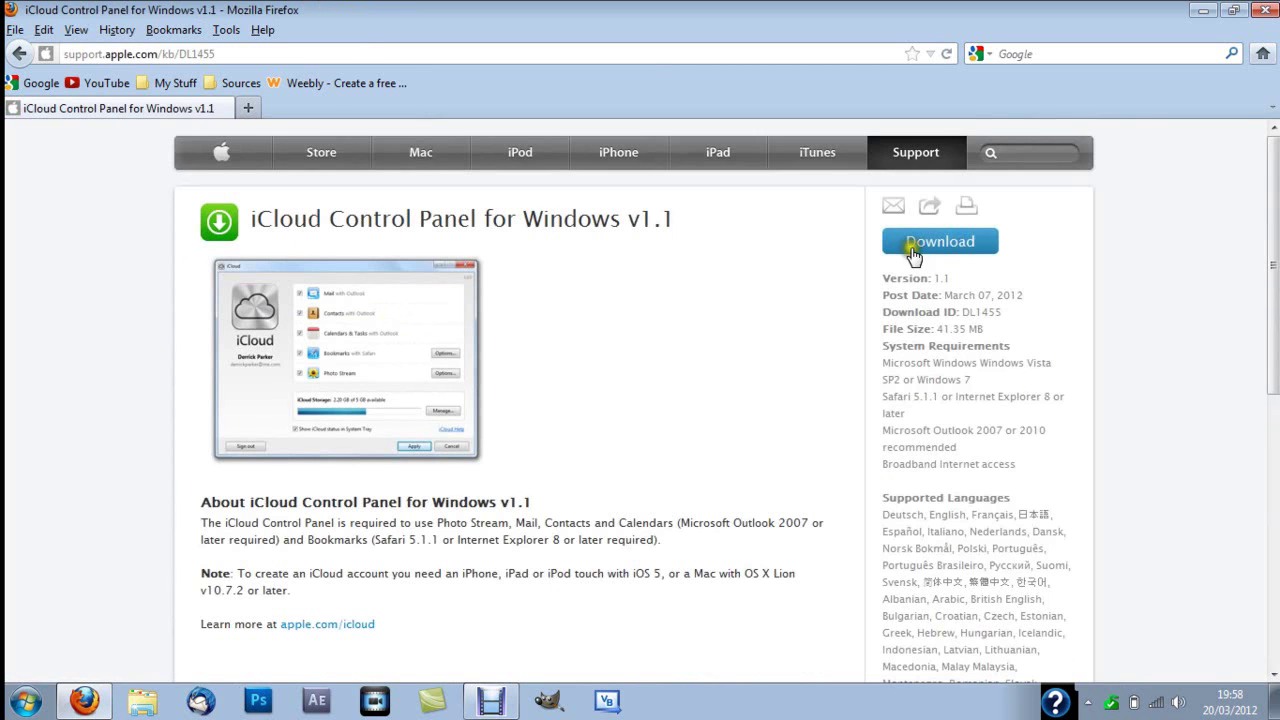
click(969, 245)
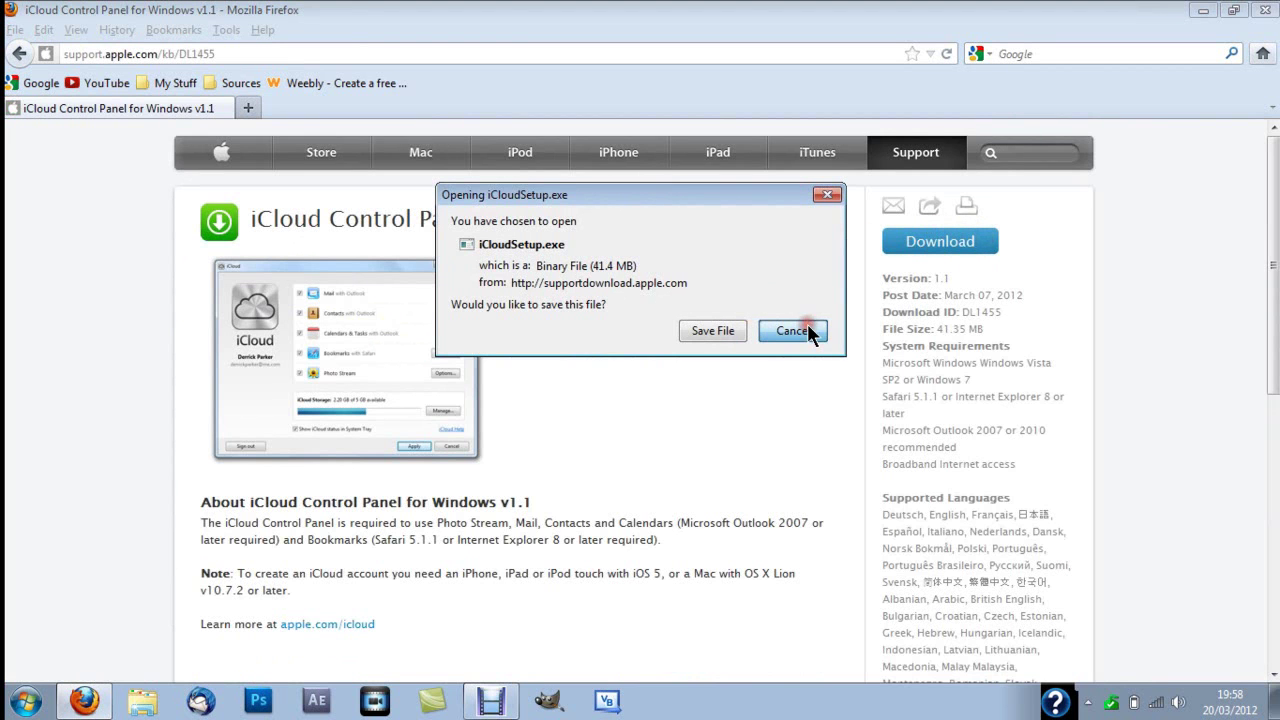
key(Escape)
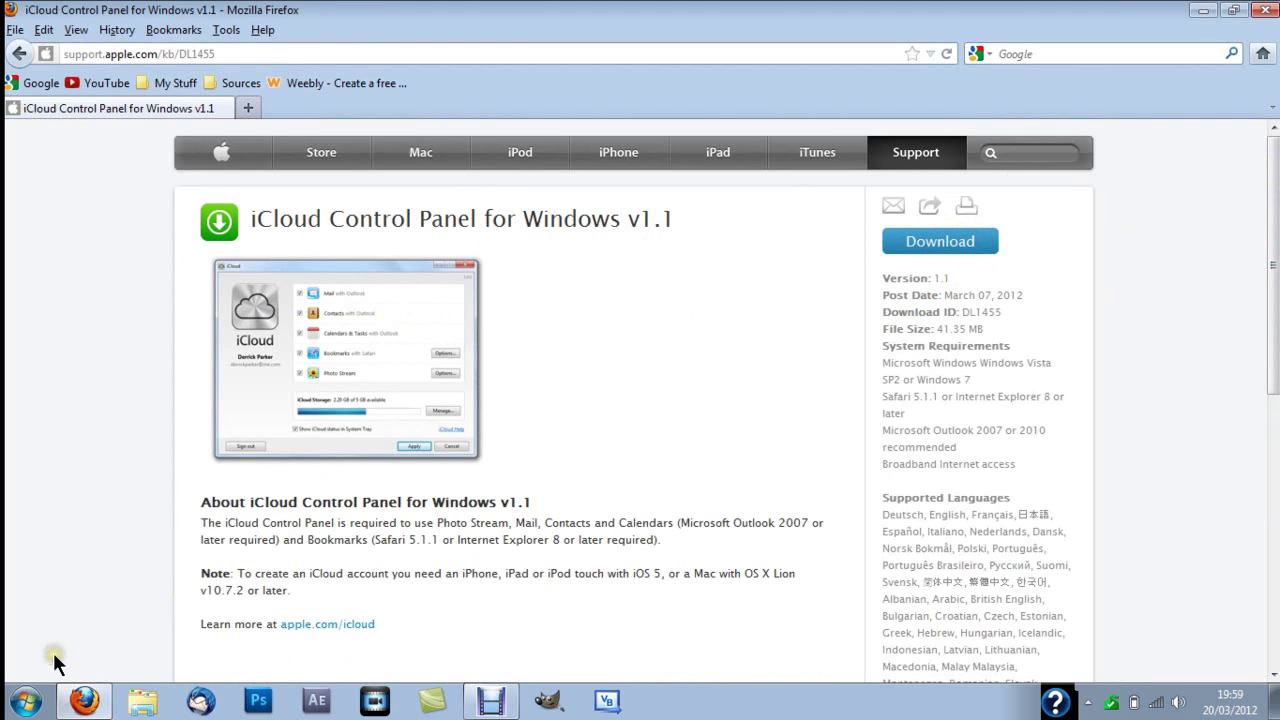
Step: Open iCloud from the Windows Control Panel via the Start menu
click(26, 700)
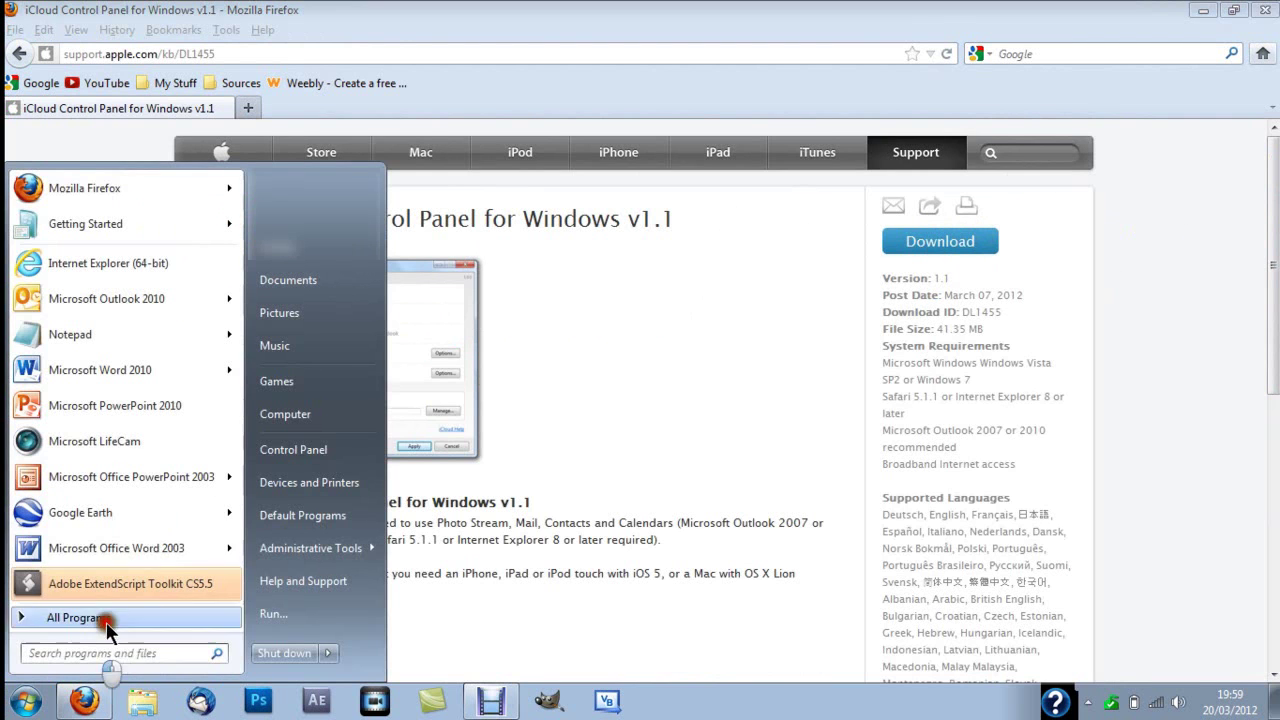
click(330, 450)
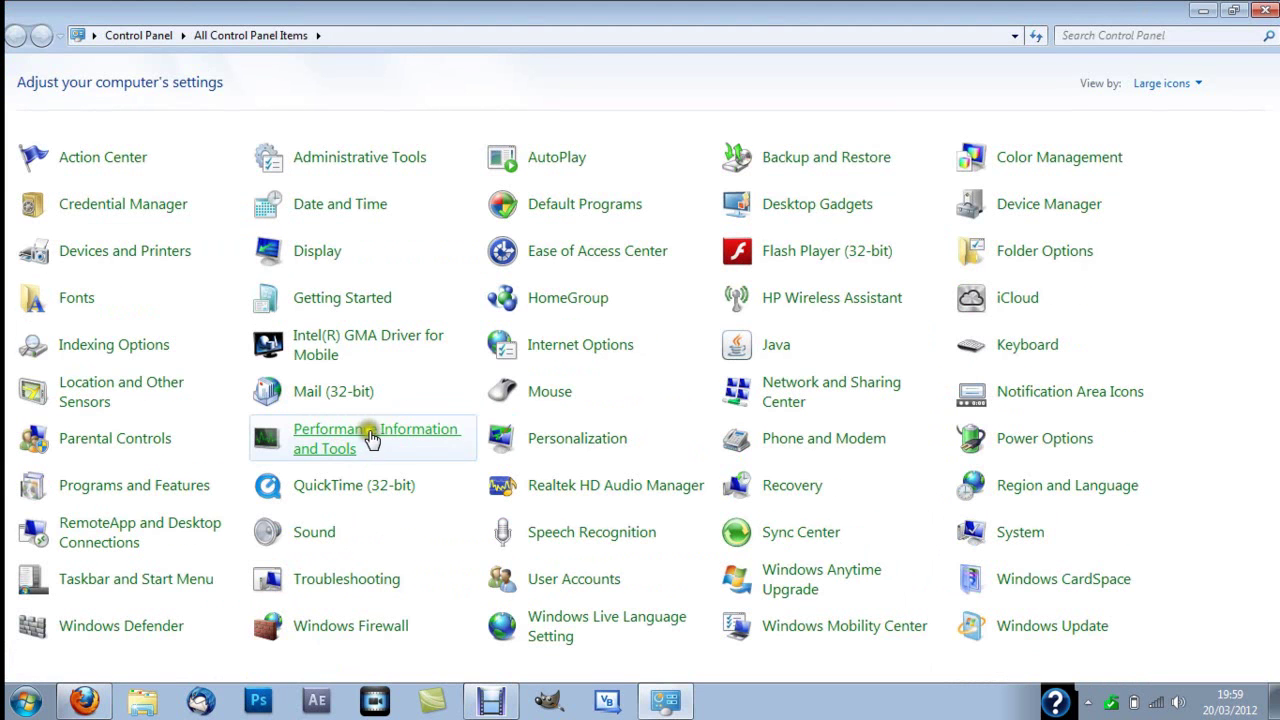
click(989, 297)
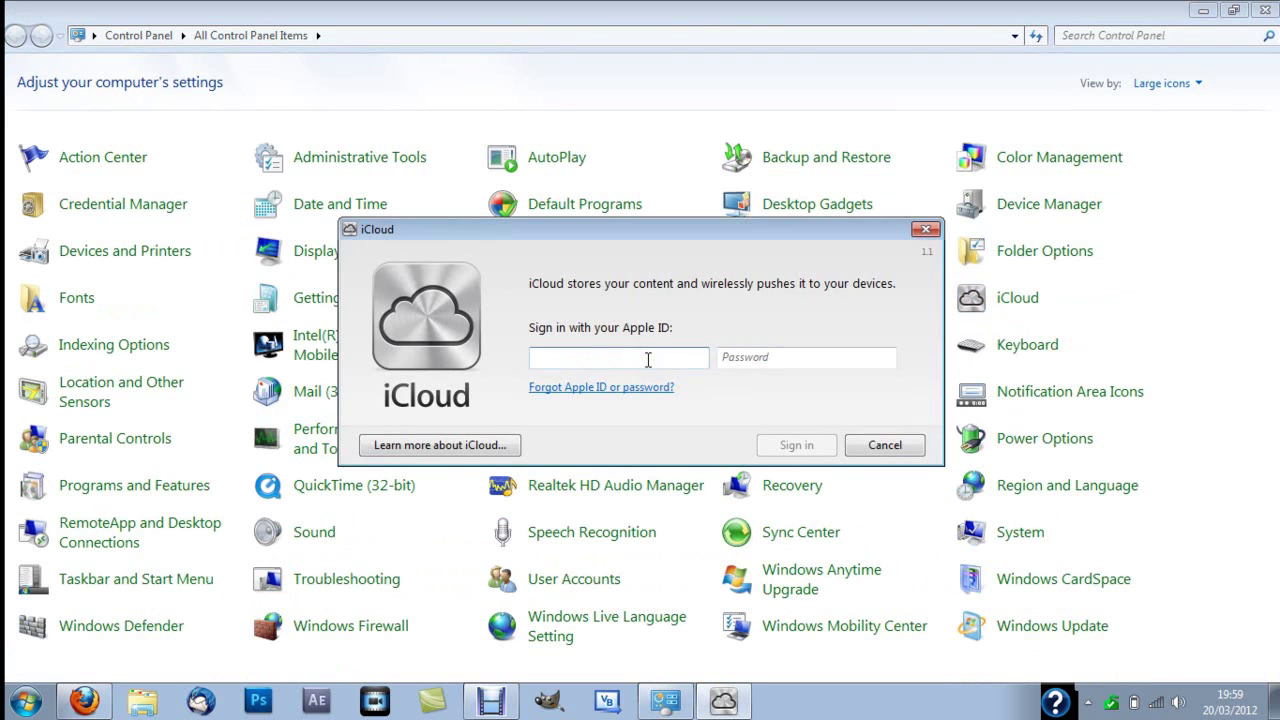
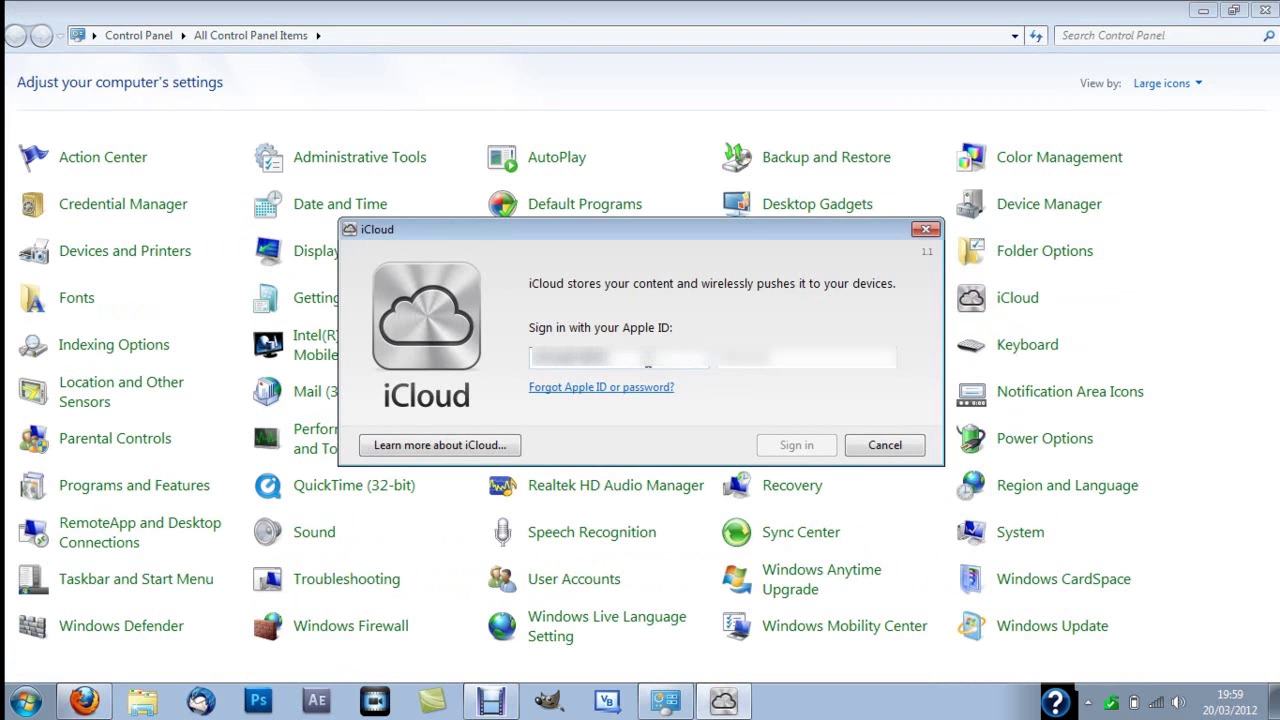
Step: Enter the Apple ID and its password, then sign in to iCloud
click(778, 358)
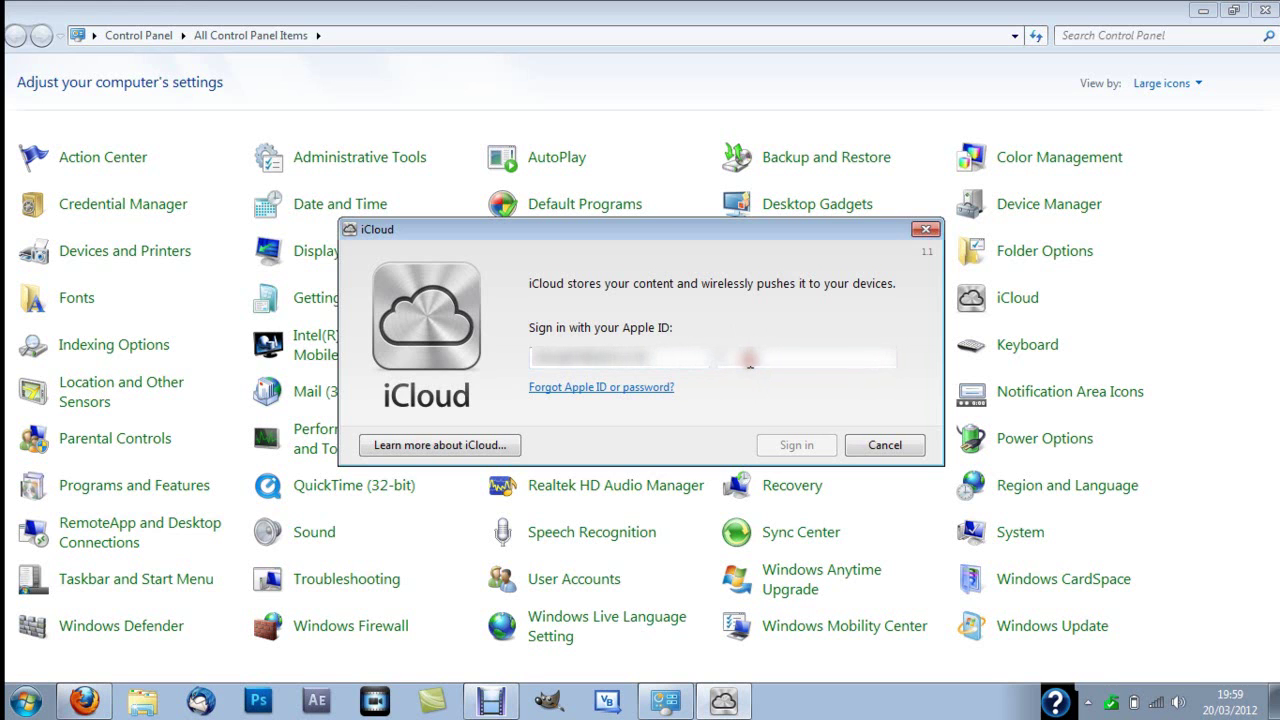
text(••••••)
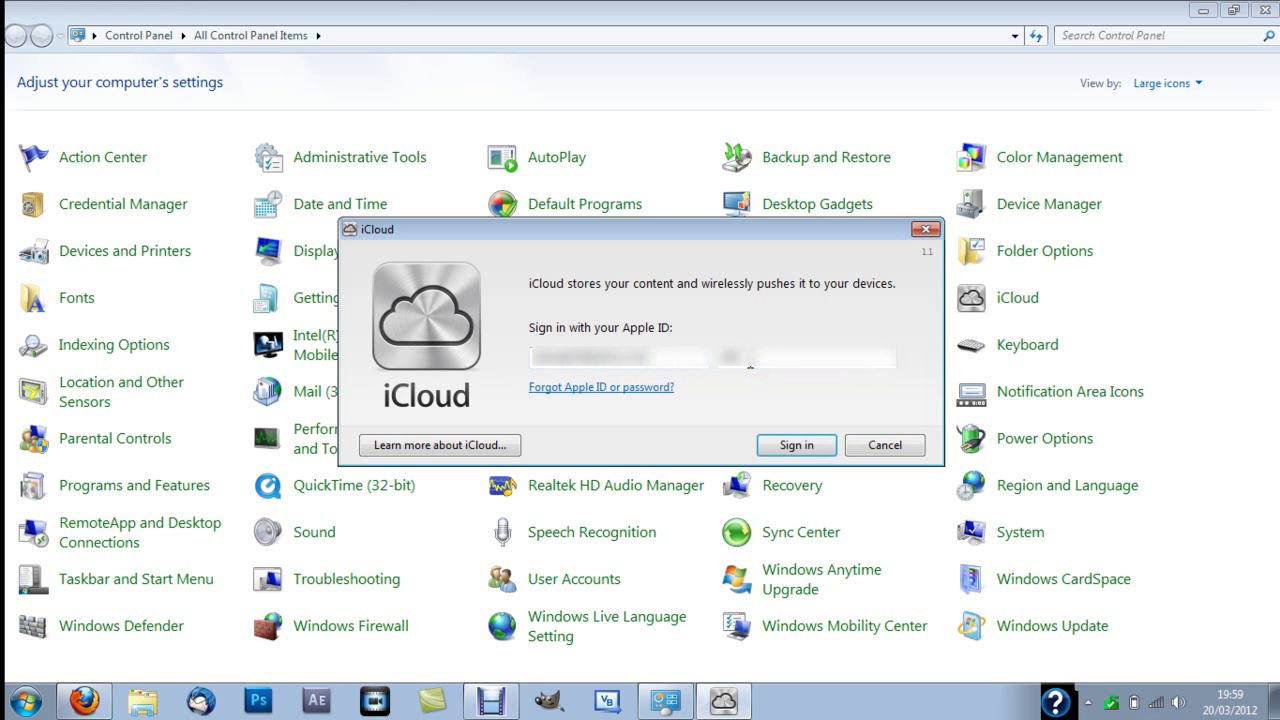
text(•••••)
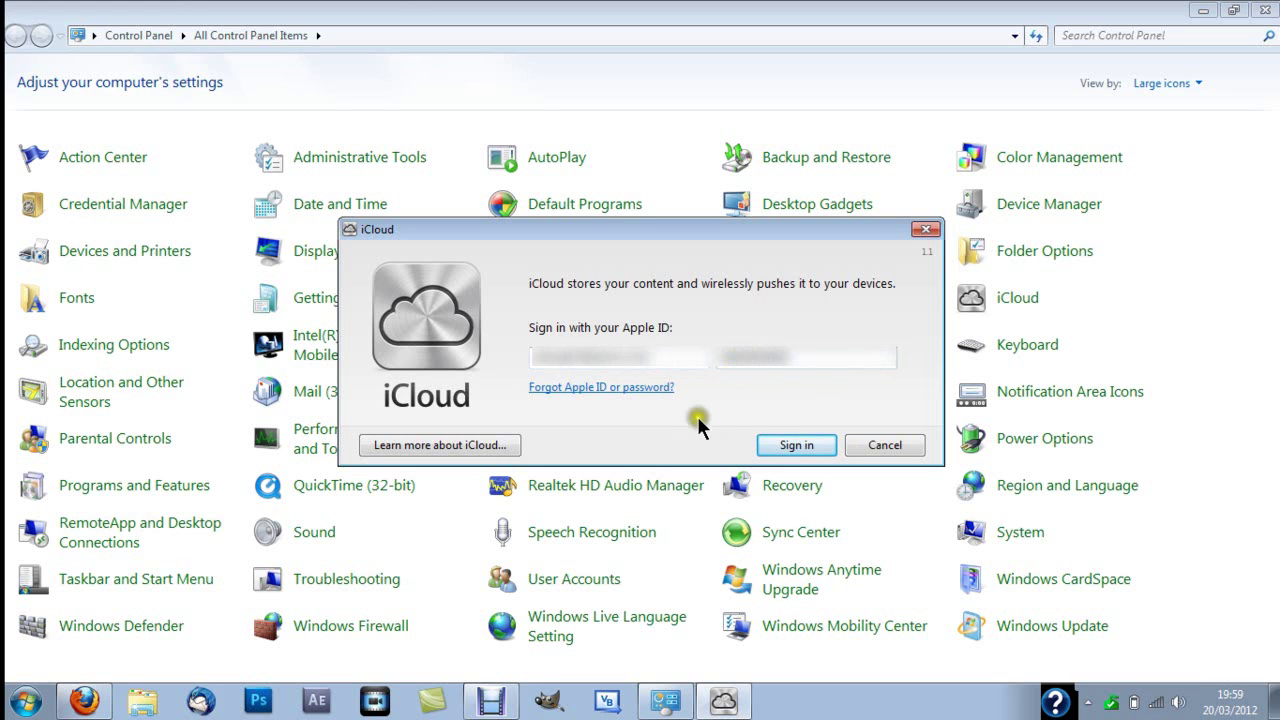
click(783, 446)
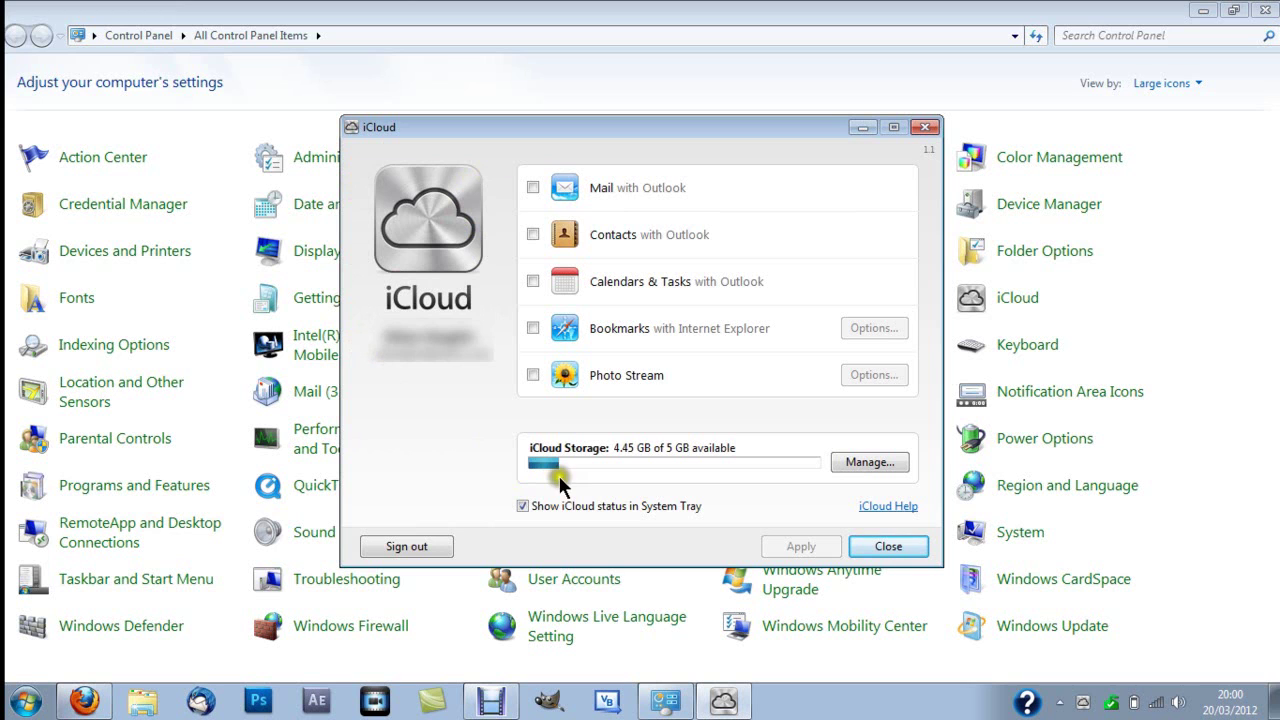
click(533, 187)
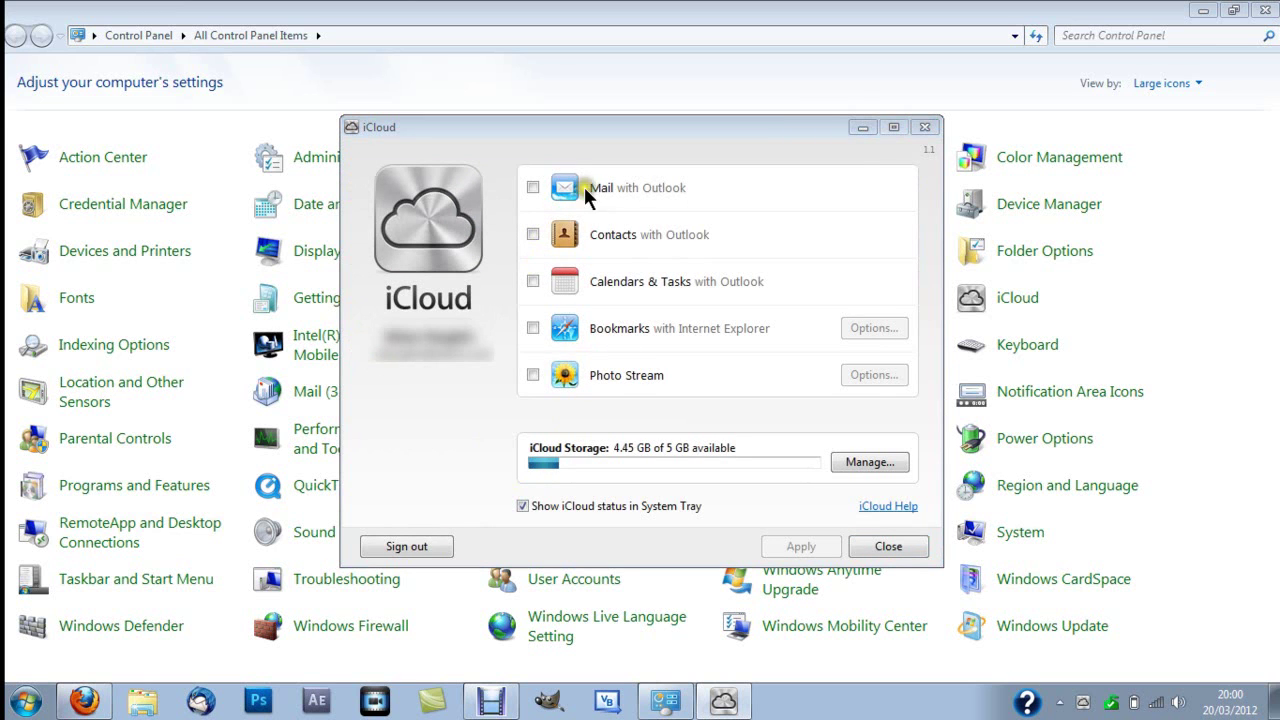
click(585, 188)
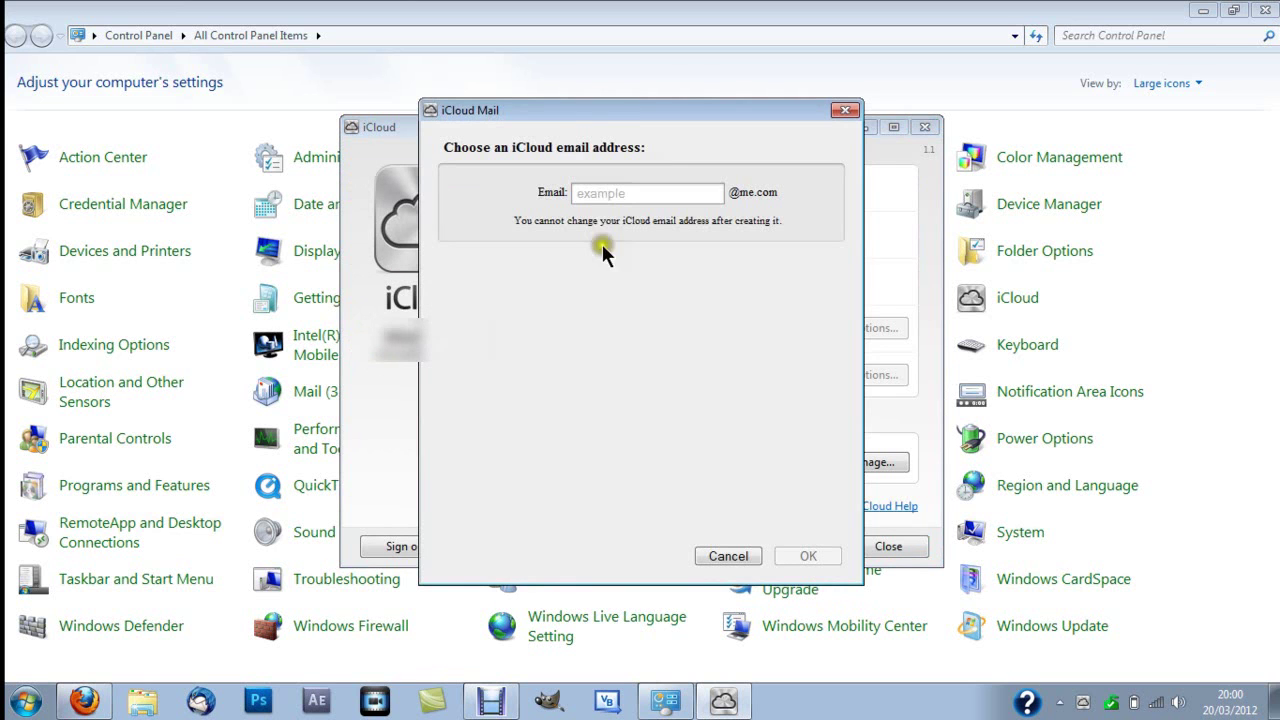
click(655, 194)
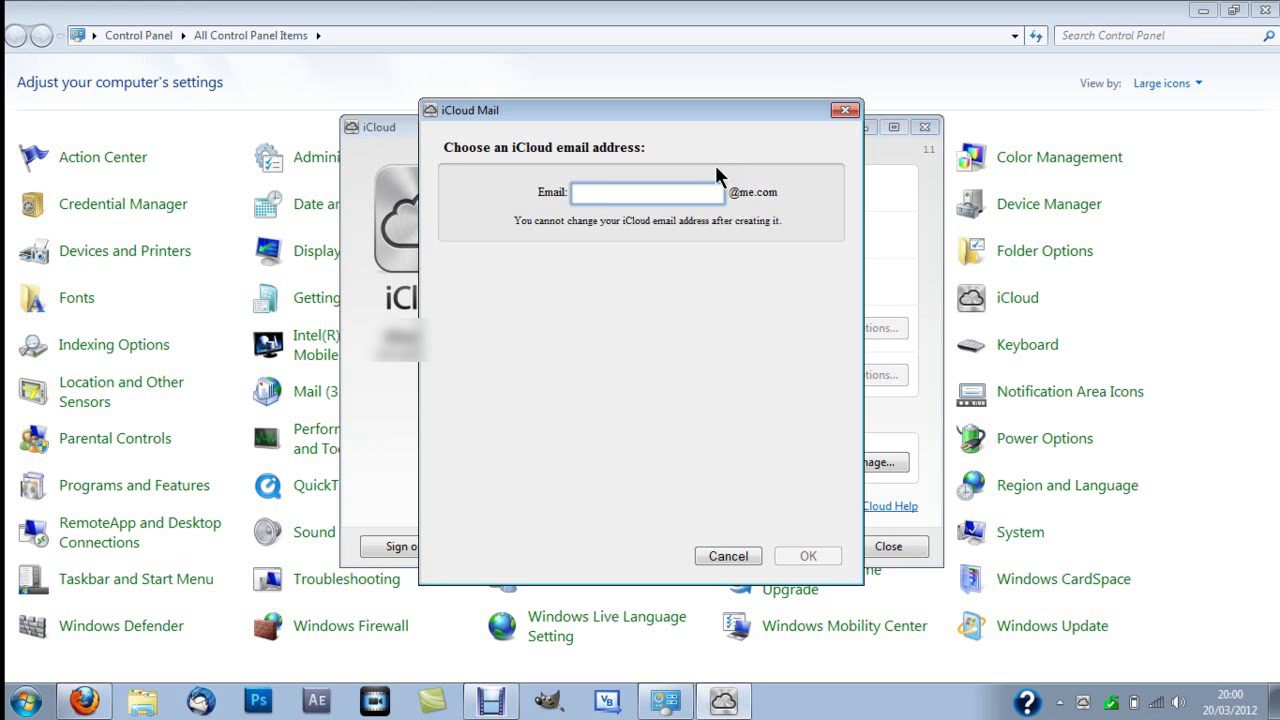
text(username)
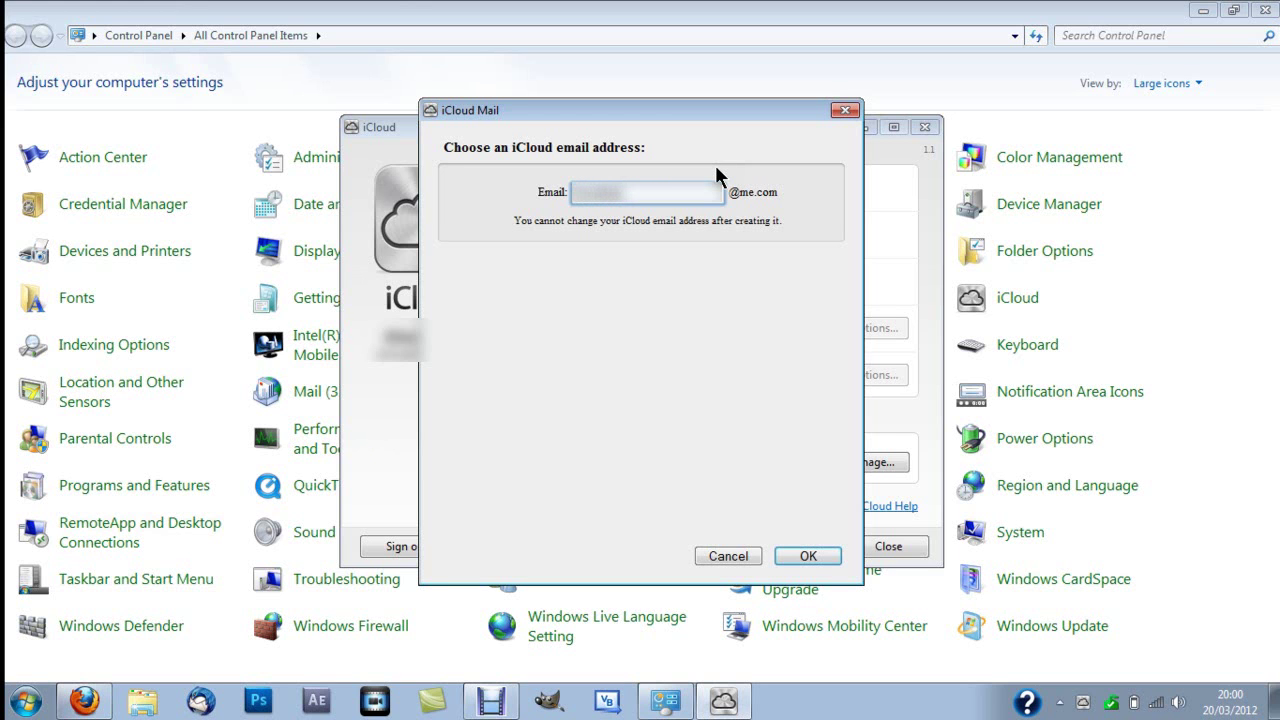
text(username)
click(801, 548)
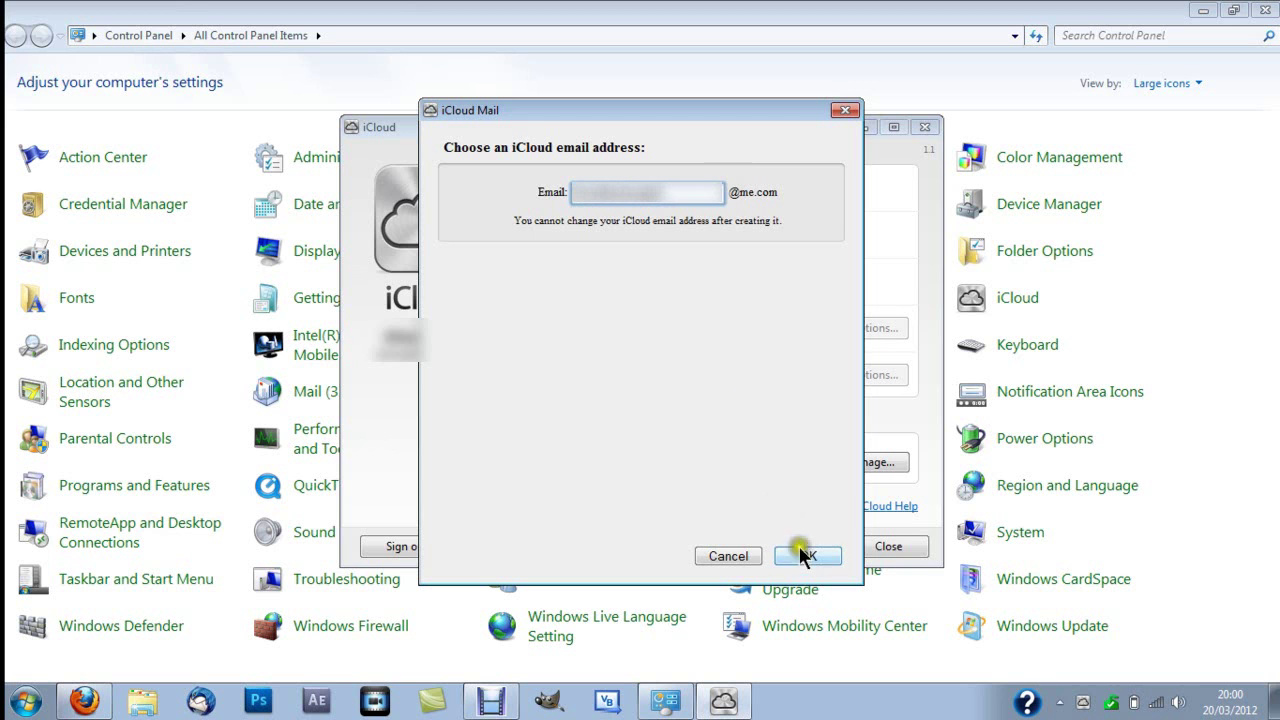
click(800, 552)
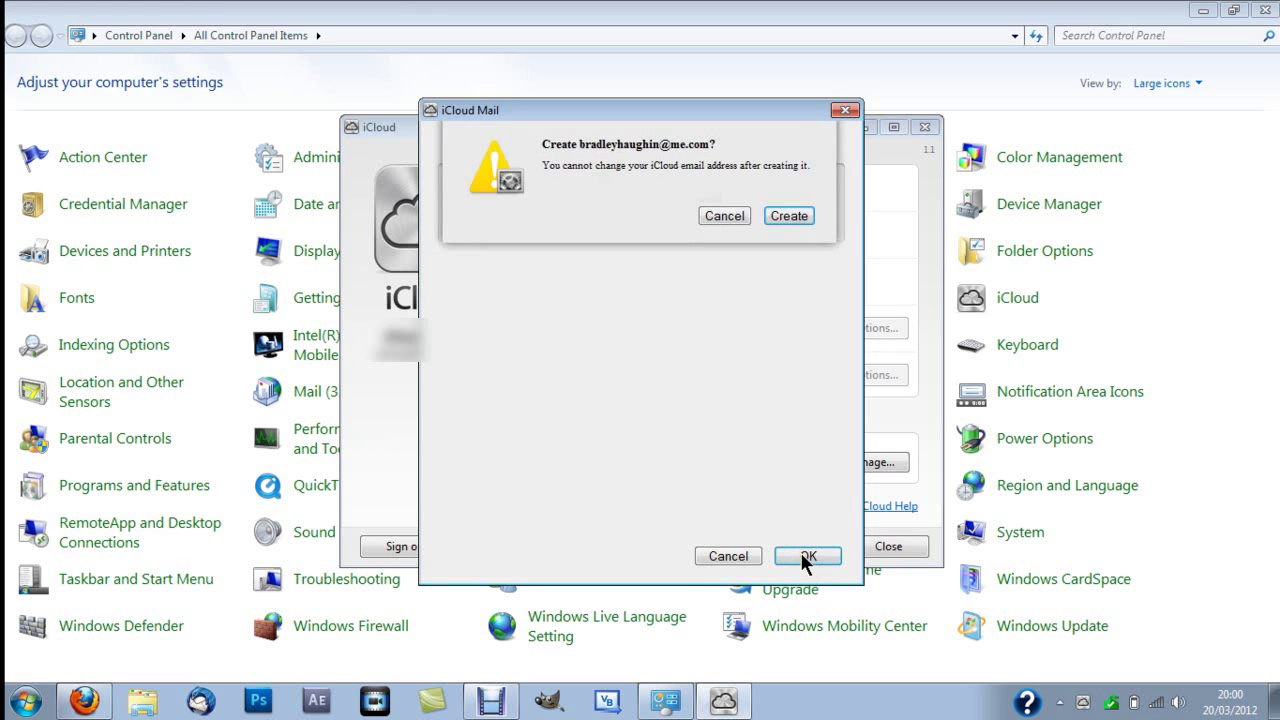
click(789, 215)
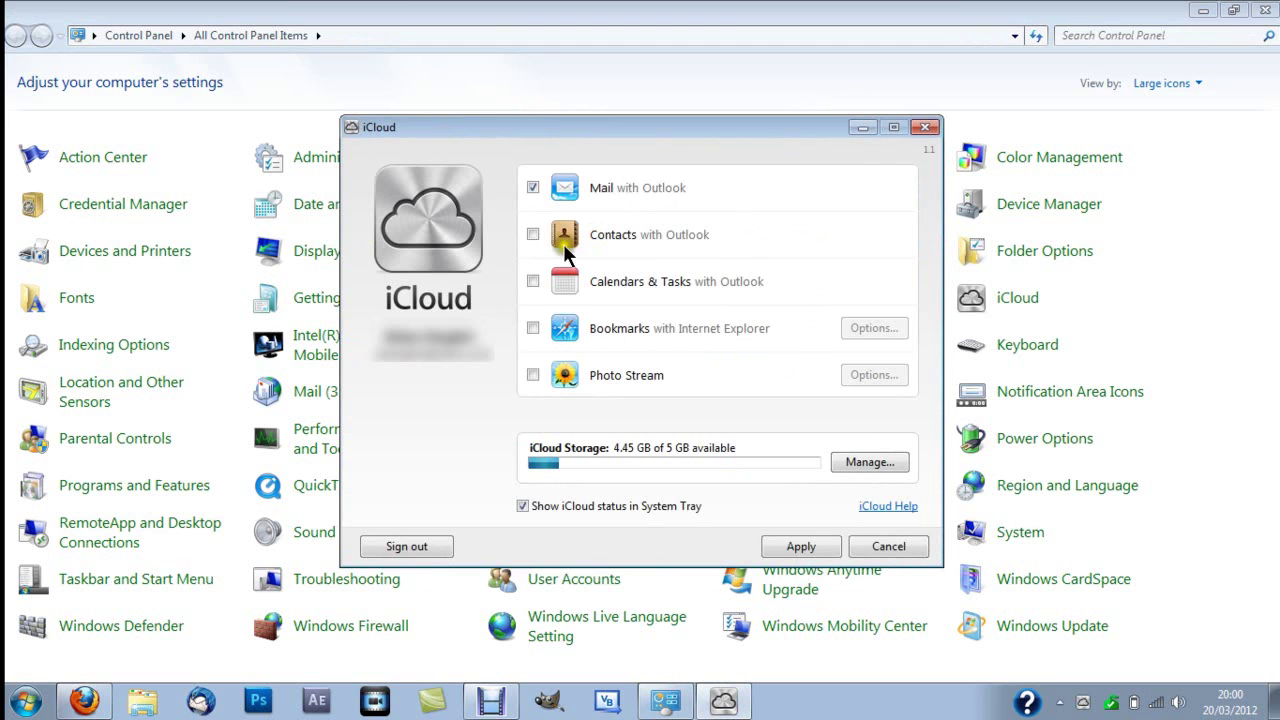
Step: Tick Contacts, Calendars & Tasks, Bookmarks with Merge, and Photo Stream, then apply
click(533, 235)
click(532, 281)
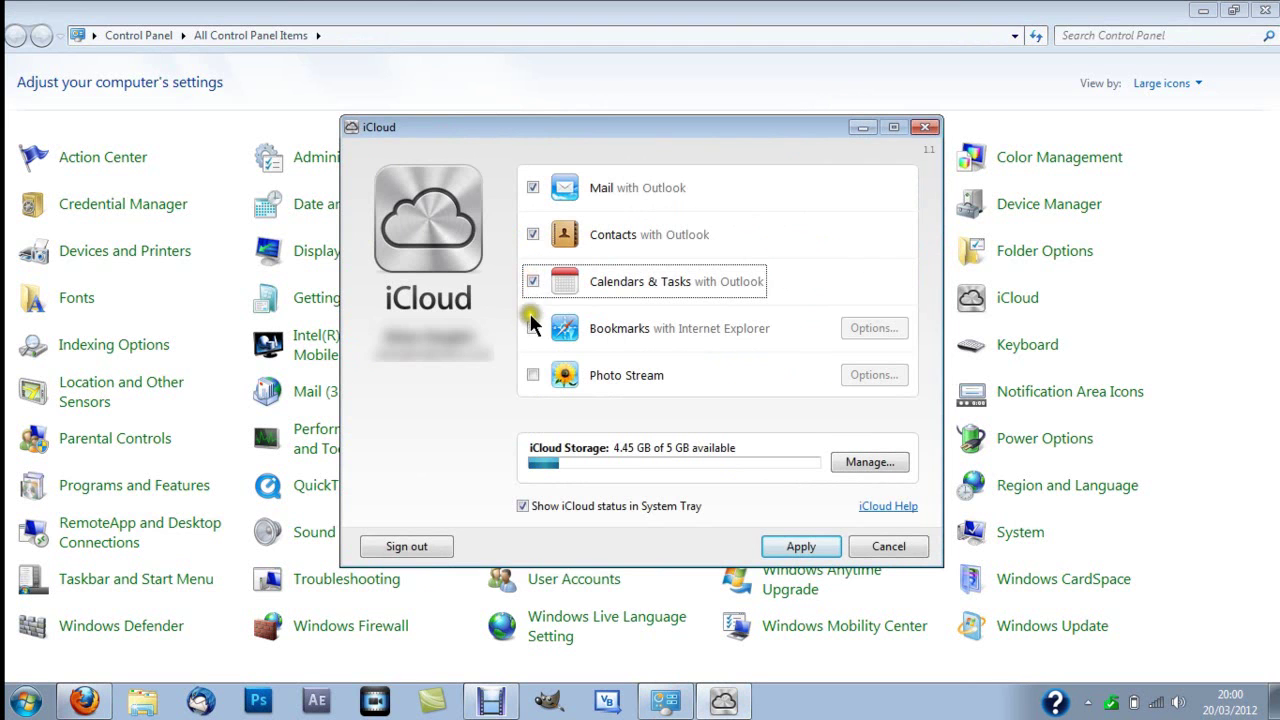
click(531, 322)
click(738, 405)
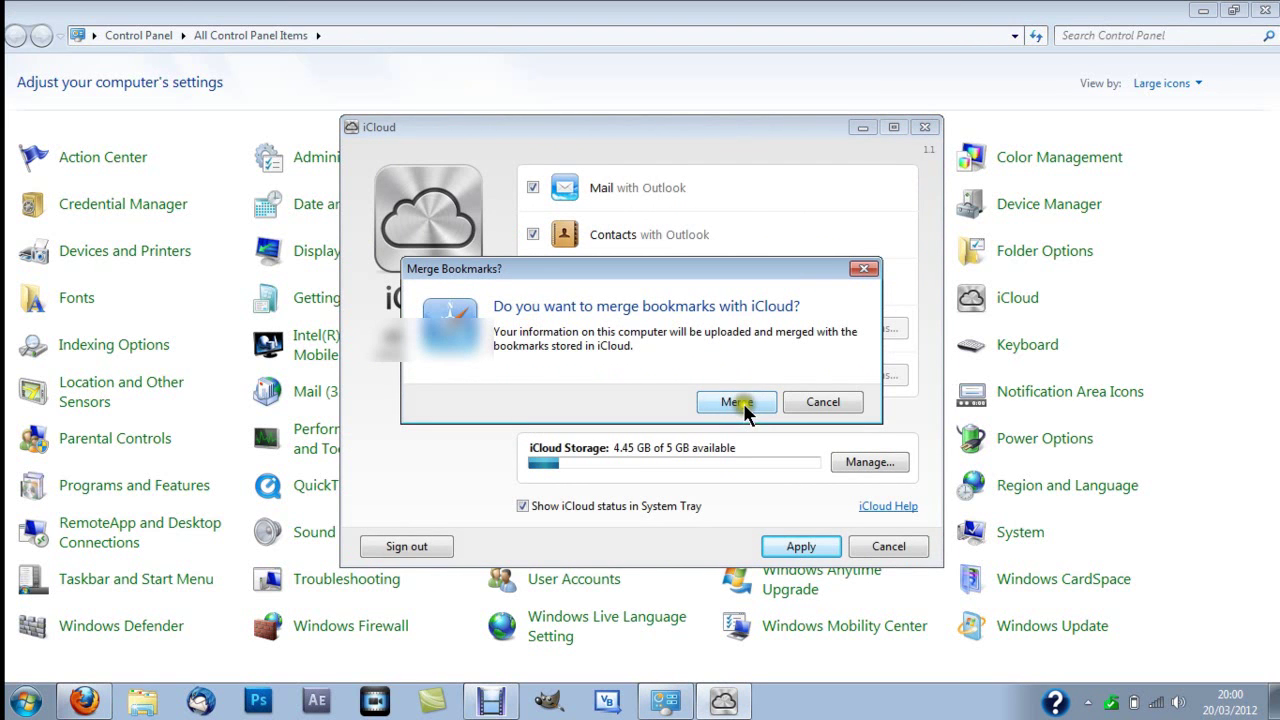
click(820, 400)
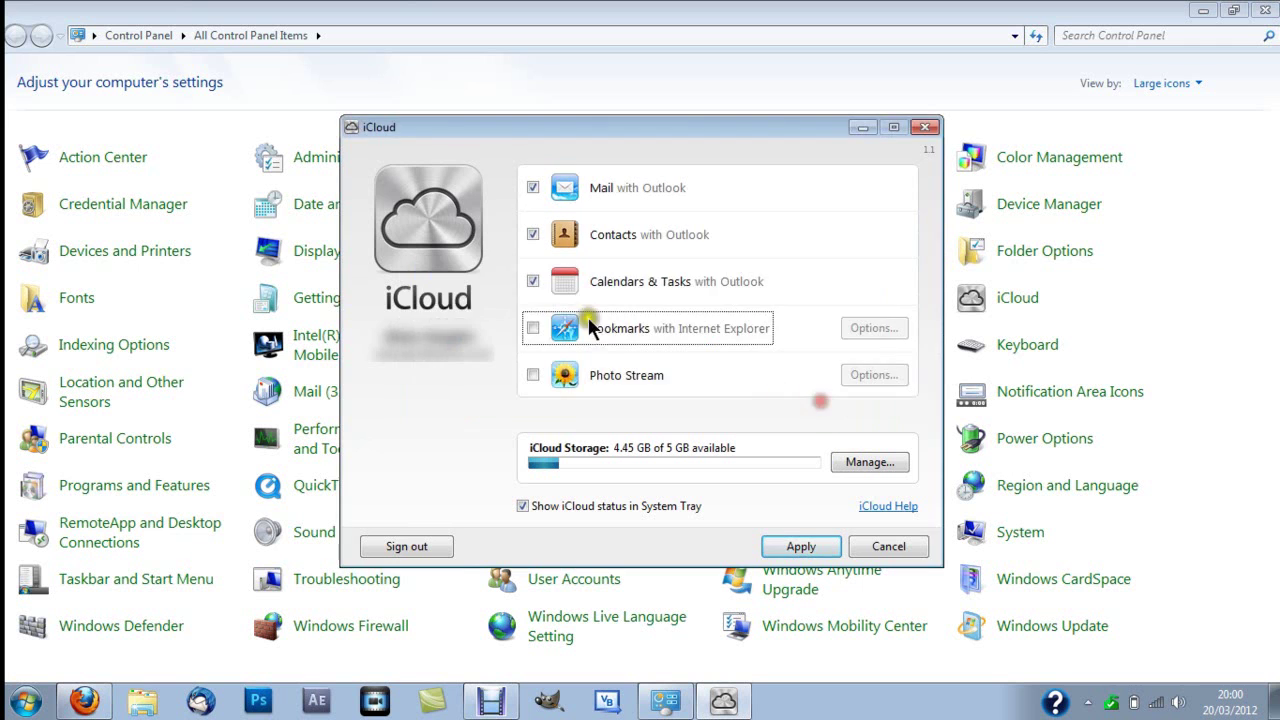
click(527, 325)
click(713, 396)
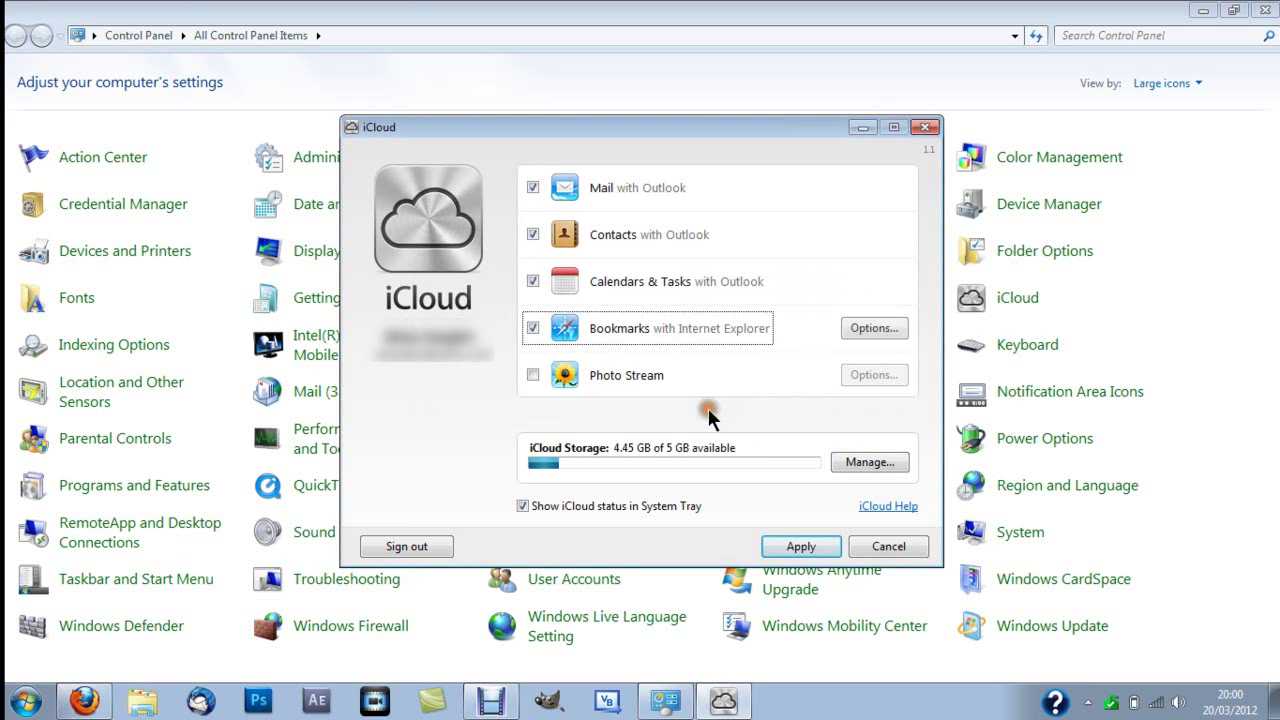
click(532, 375)
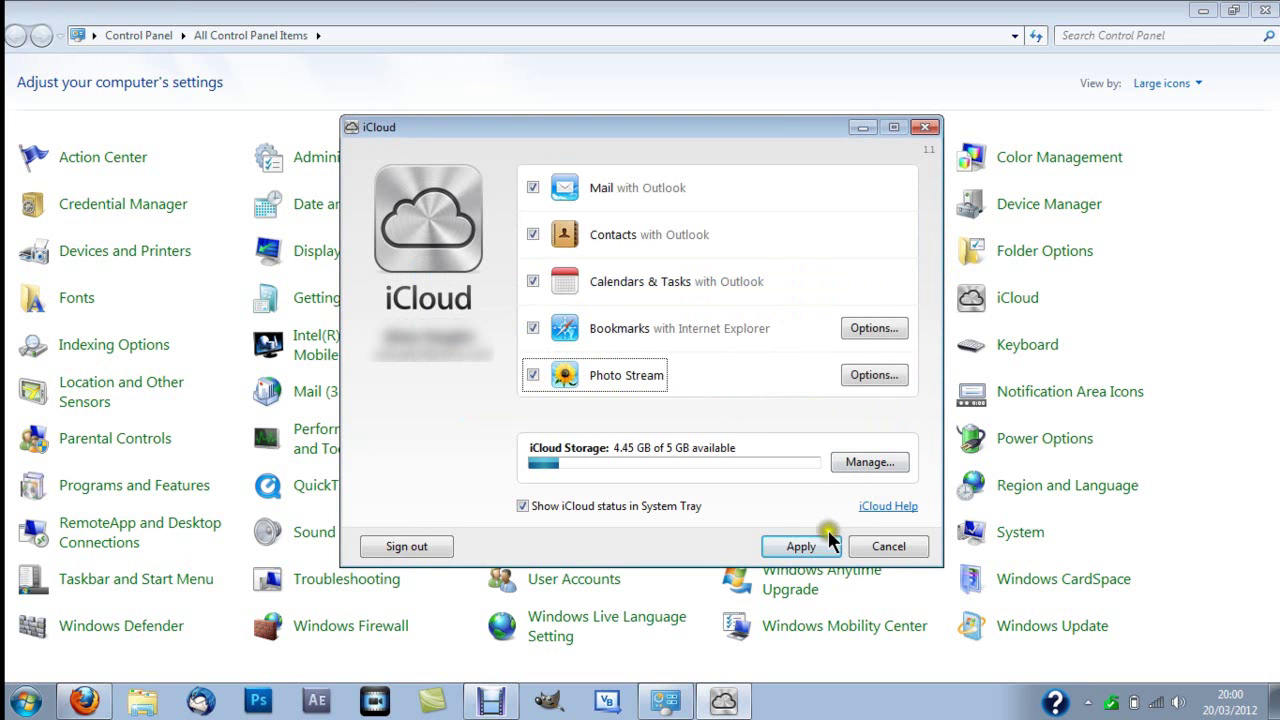
click(806, 549)
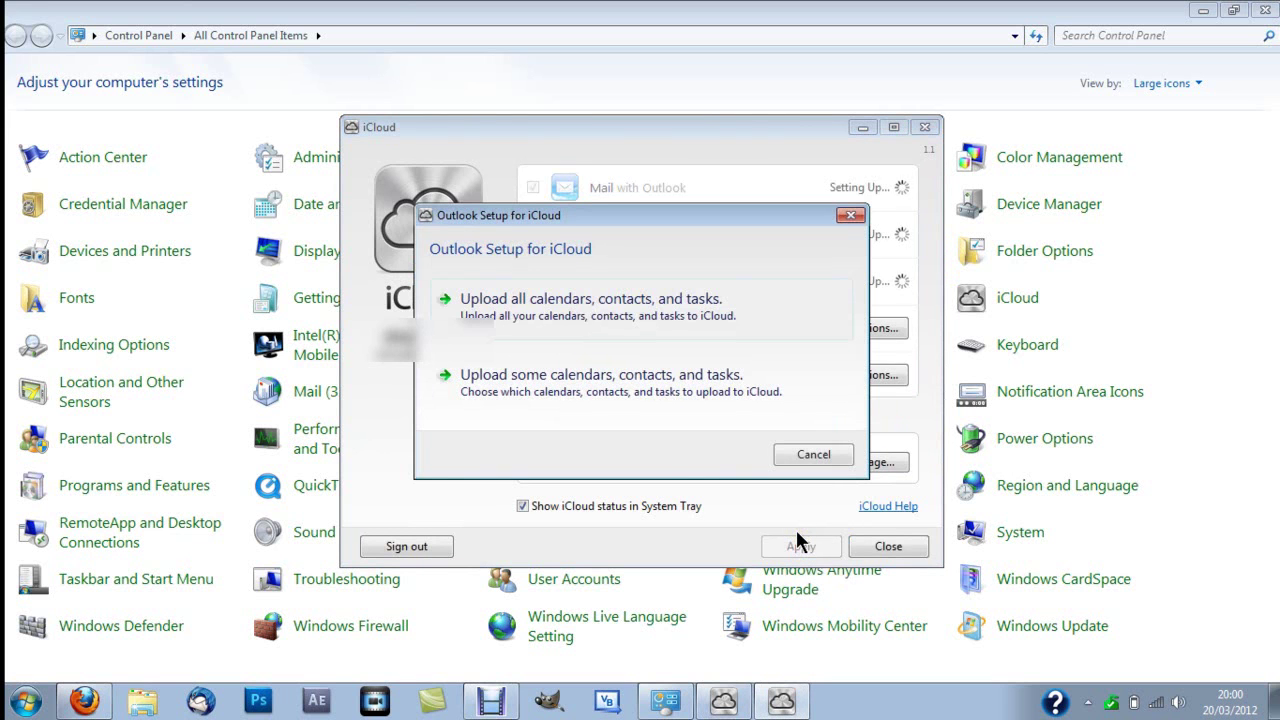
Step: Cancel the Outlook setup for iCloud, so Mail, Contacts and Calendars & Tasks get unticked
click(710, 316)
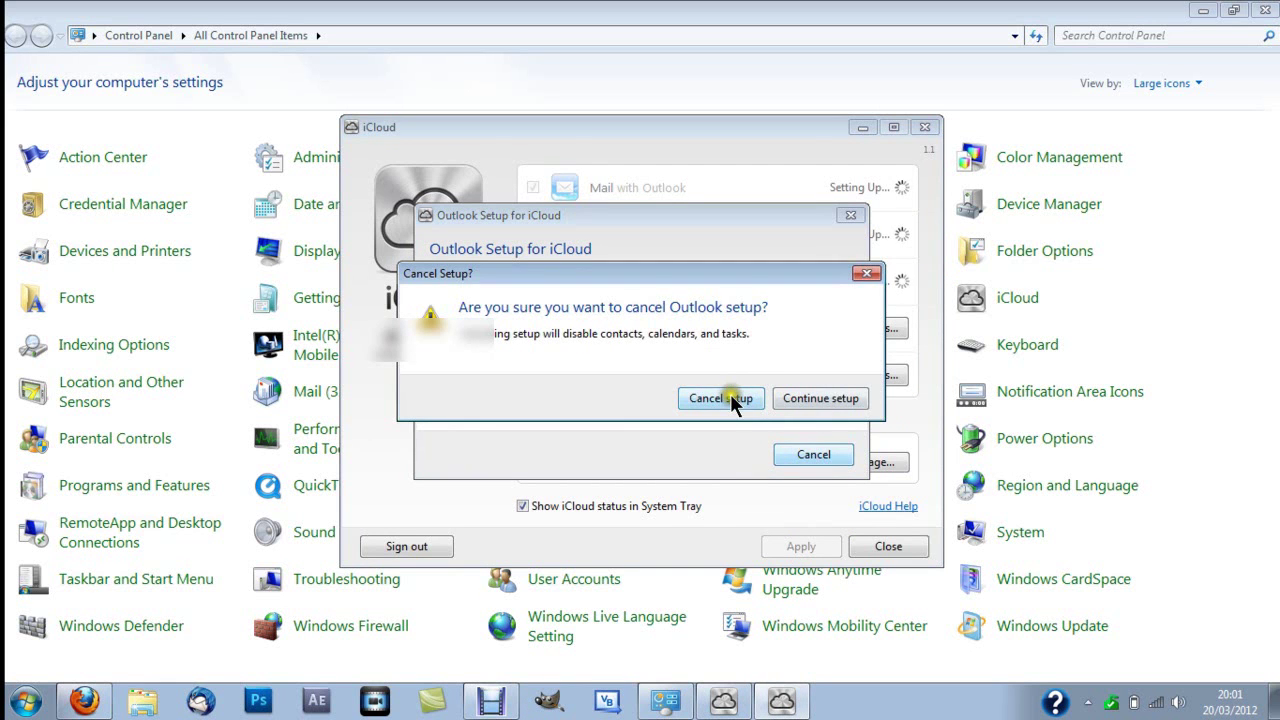
click(721, 398)
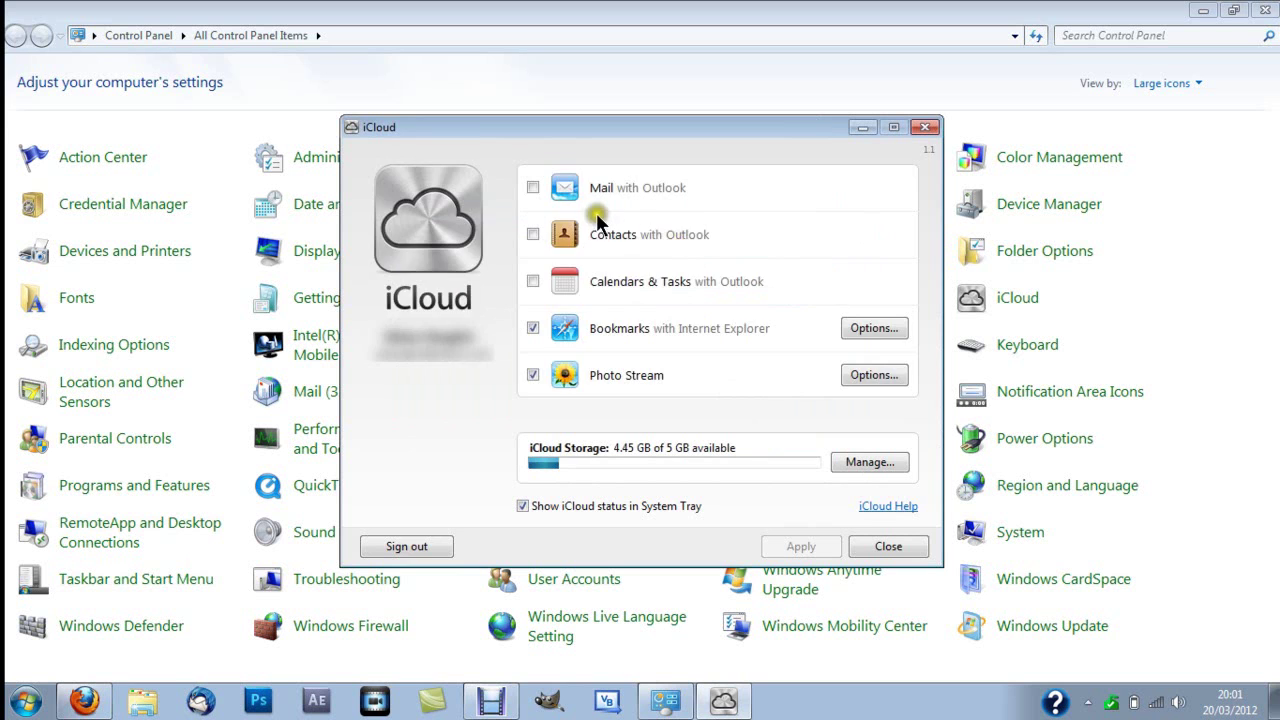